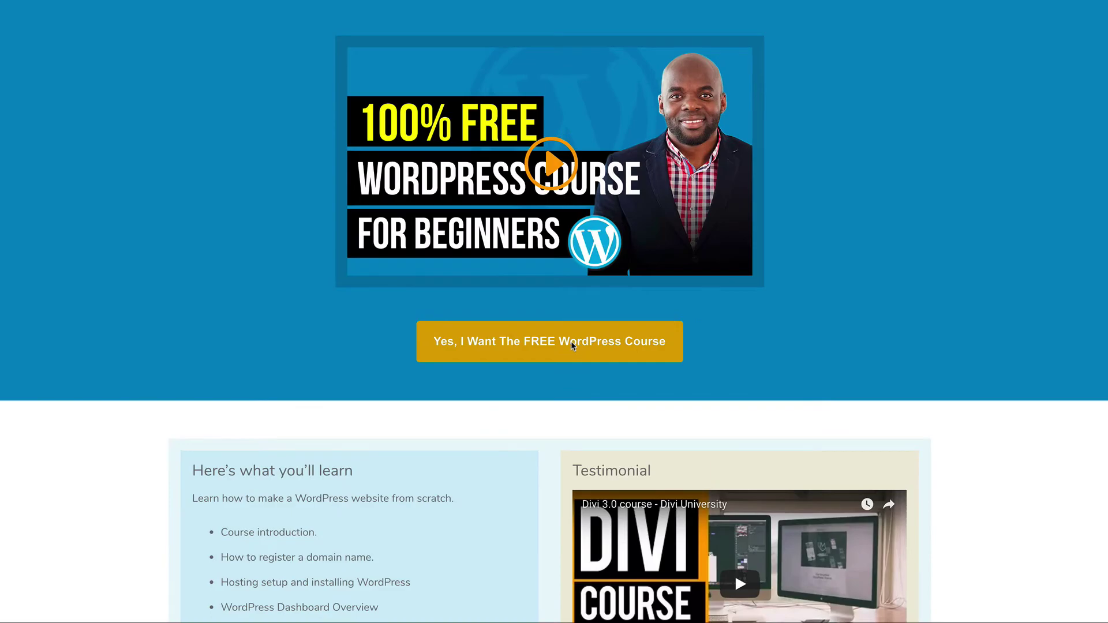
# Open the free WordPress course registration form on the landing page and dismiss it without registering
pyautogui.click(566, 410)
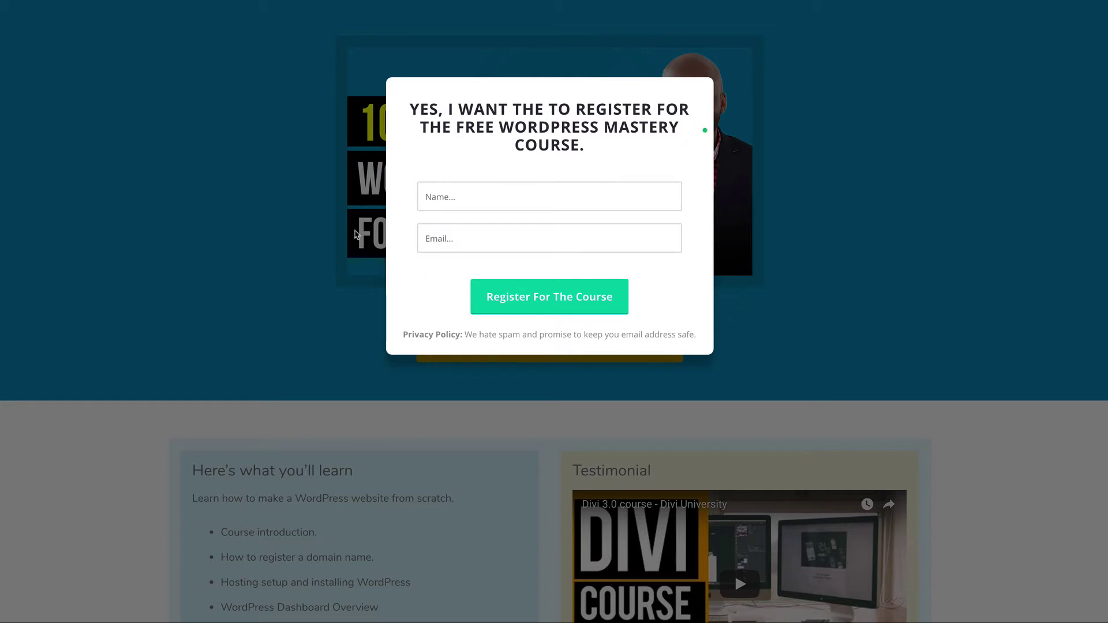
pyautogui.click(258, 296)
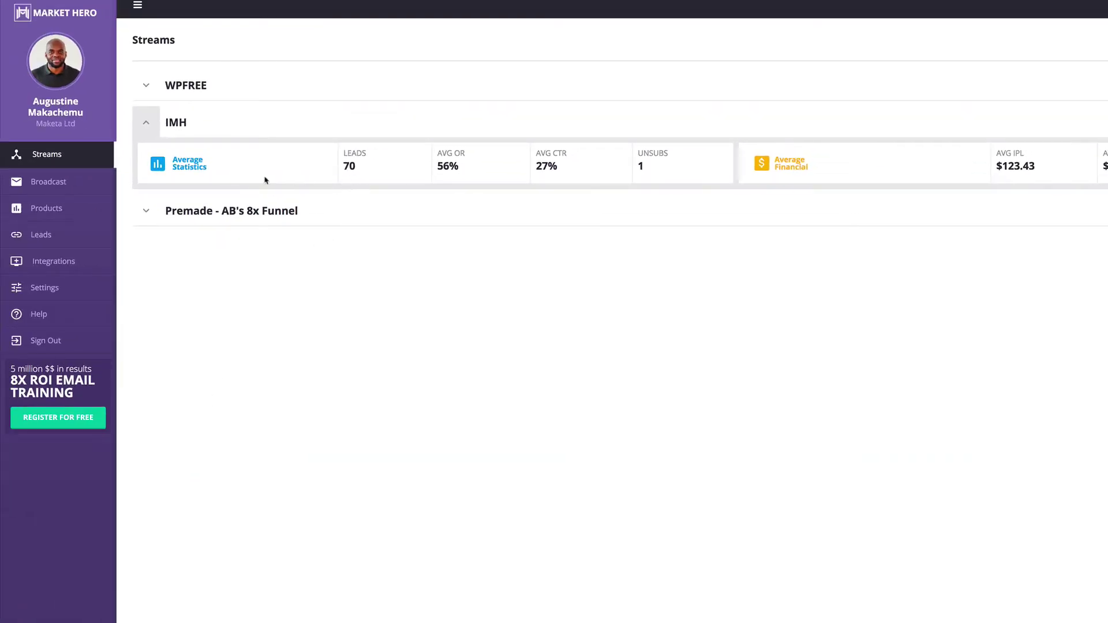
# Switch to Market Hero and examine the WPFREE stream's email workflow and the list of broadcasts
pyautogui.click(151, 123)
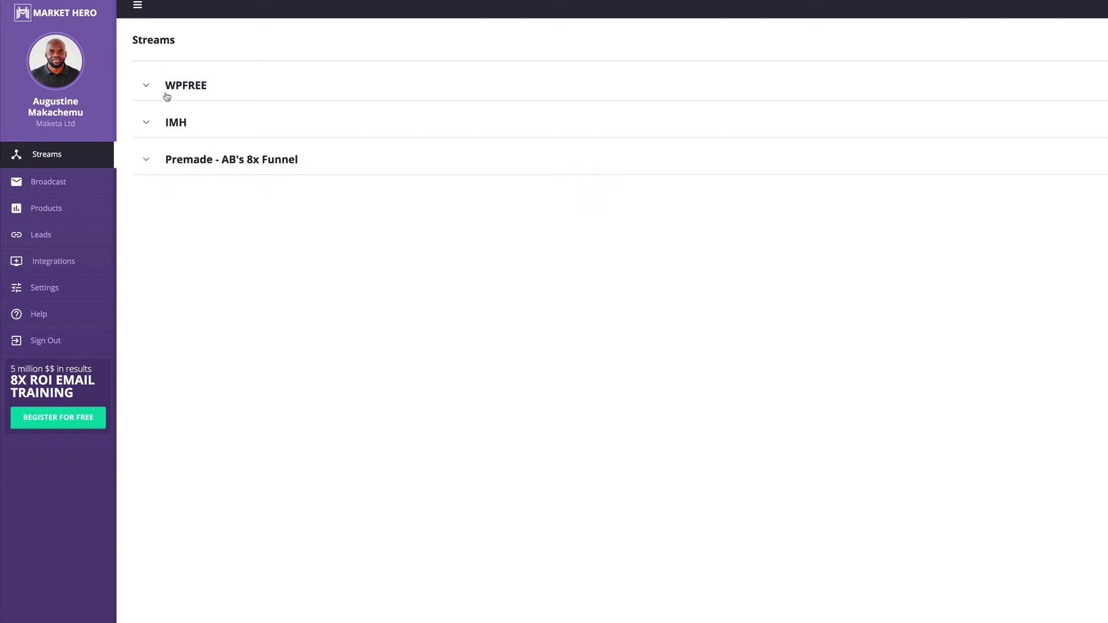
pyautogui.click(189, 86)
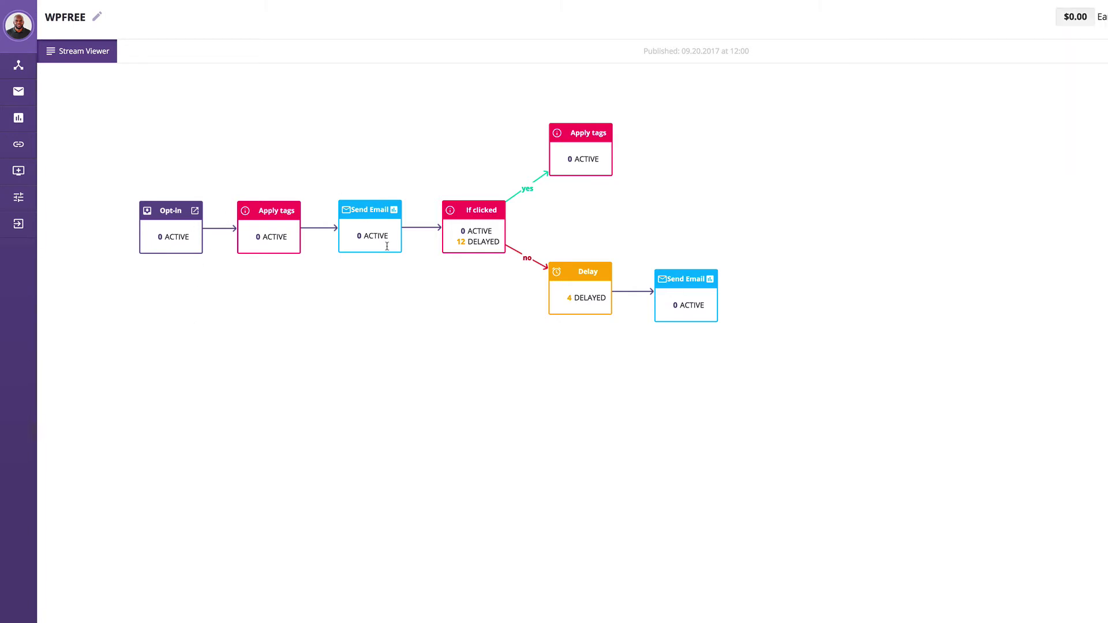
pyautogui.click(19, 92)
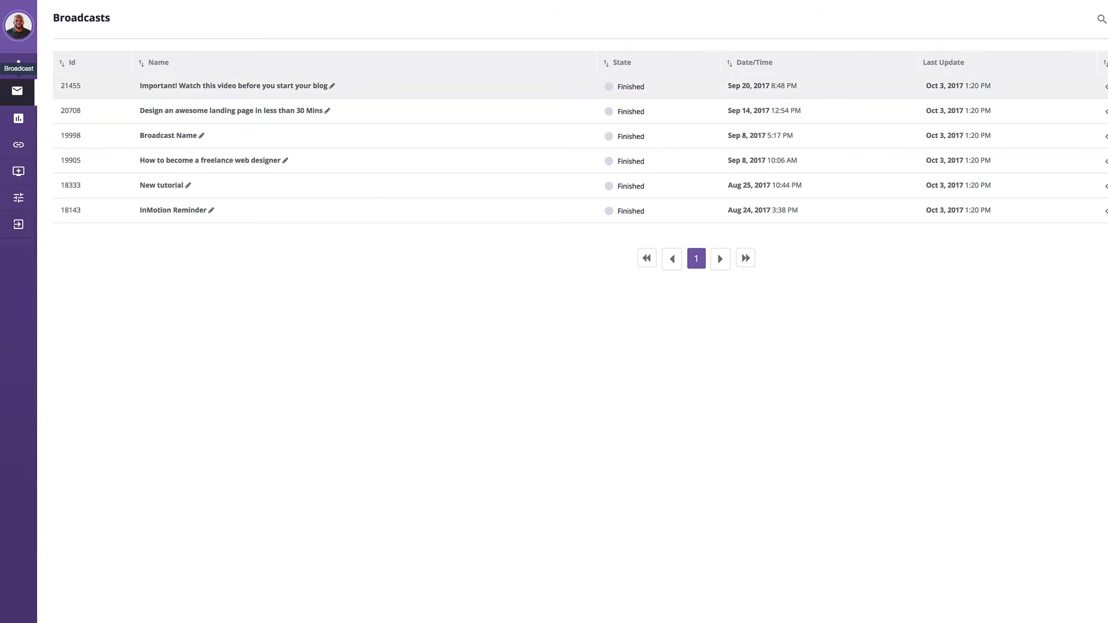
pyautogui.click(234, 86)
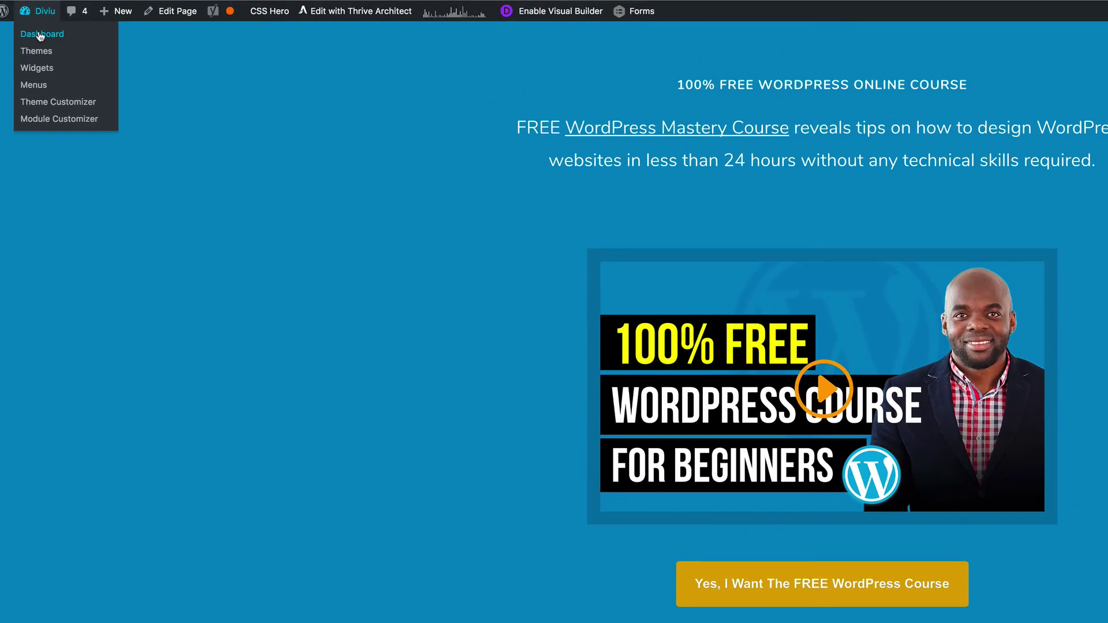
# Switch to the course website and open its WordPress admin dashboard
pyautogui.click(40, 35)
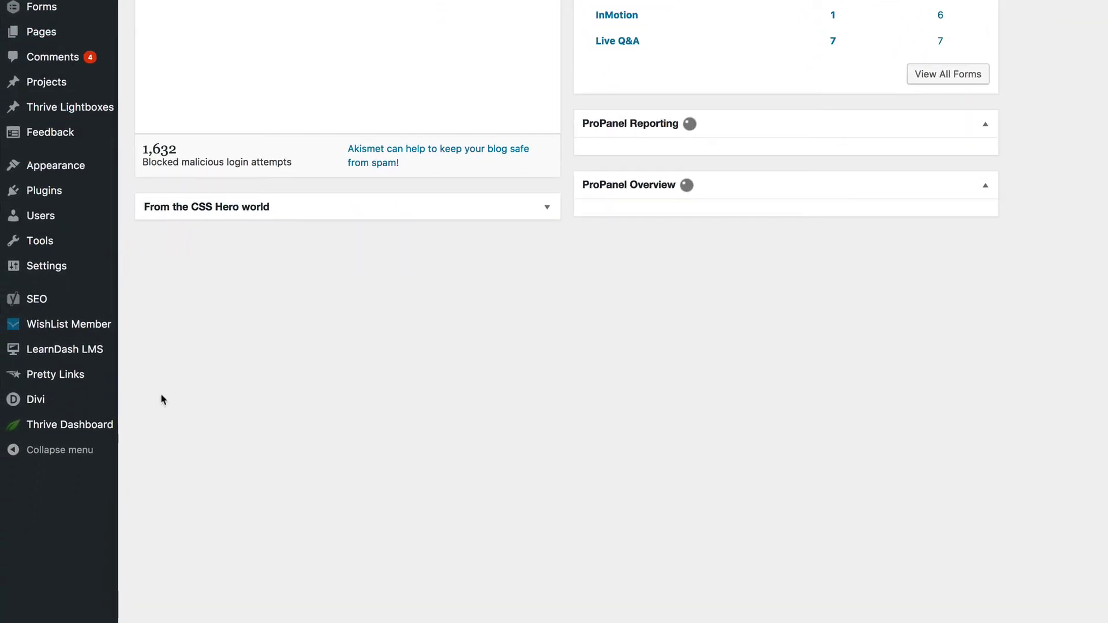
pyautogui.moveTo(144, 427)
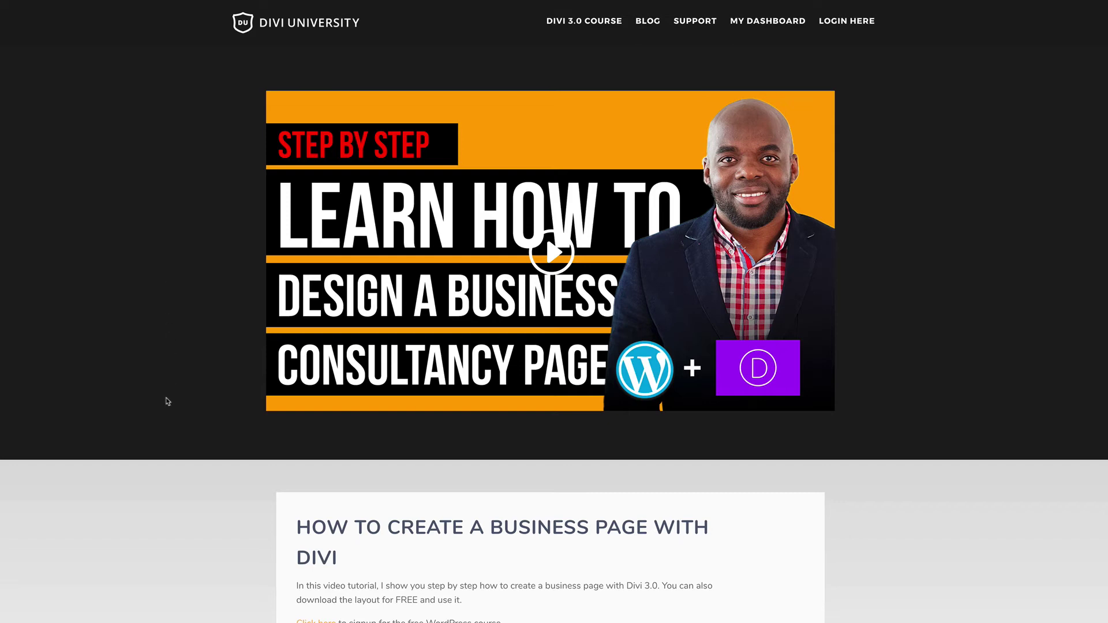
# Examine the Never Miss a Tip sign-up form below the post on creating a business page with Divi
pyautogui.scroll(-5, 168, 402)
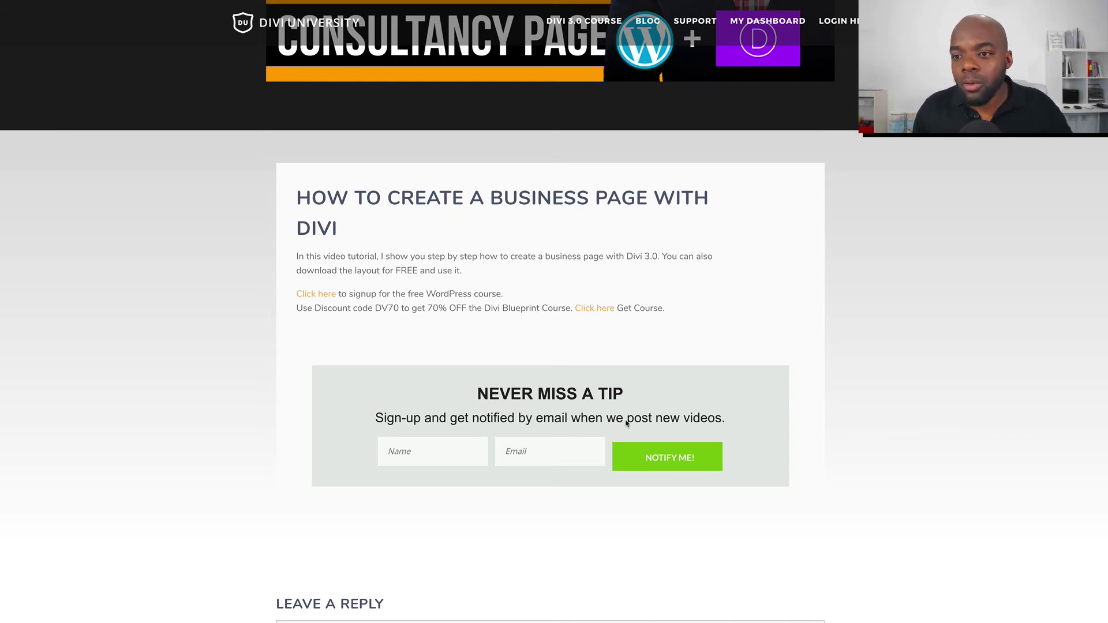
pyautogui.click(422, 457)
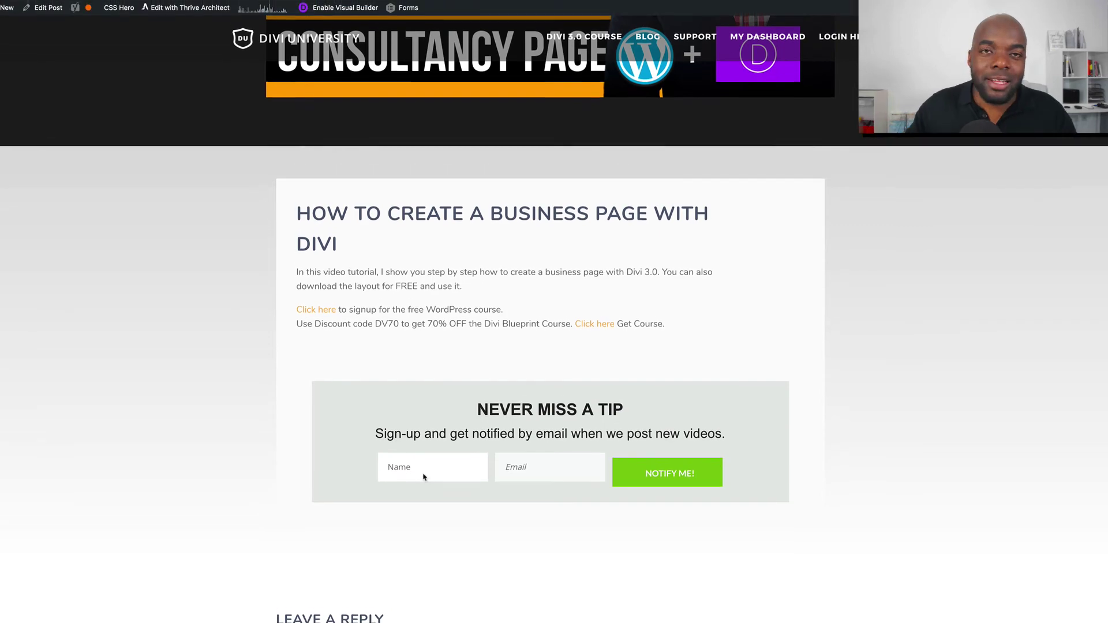
pyautogui.click(215, 206)
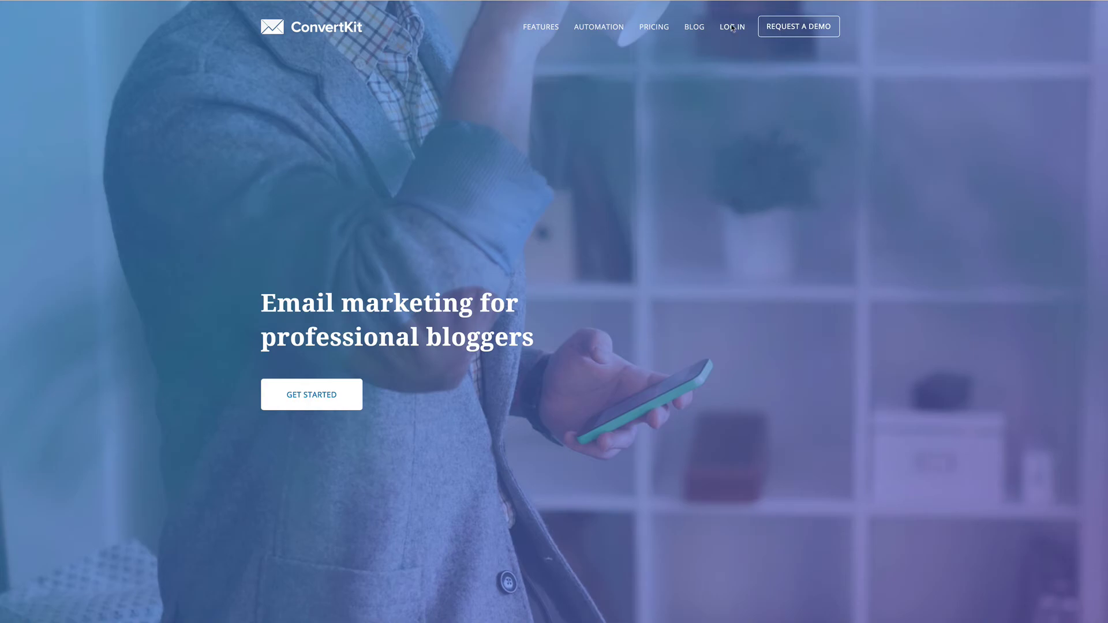
# Switch to ConvertKit, log in, and examine the subscriber chart and the list of active forms
pyautogui.click(732, 27)
pyautogui.scroll(-1, 460, 440)
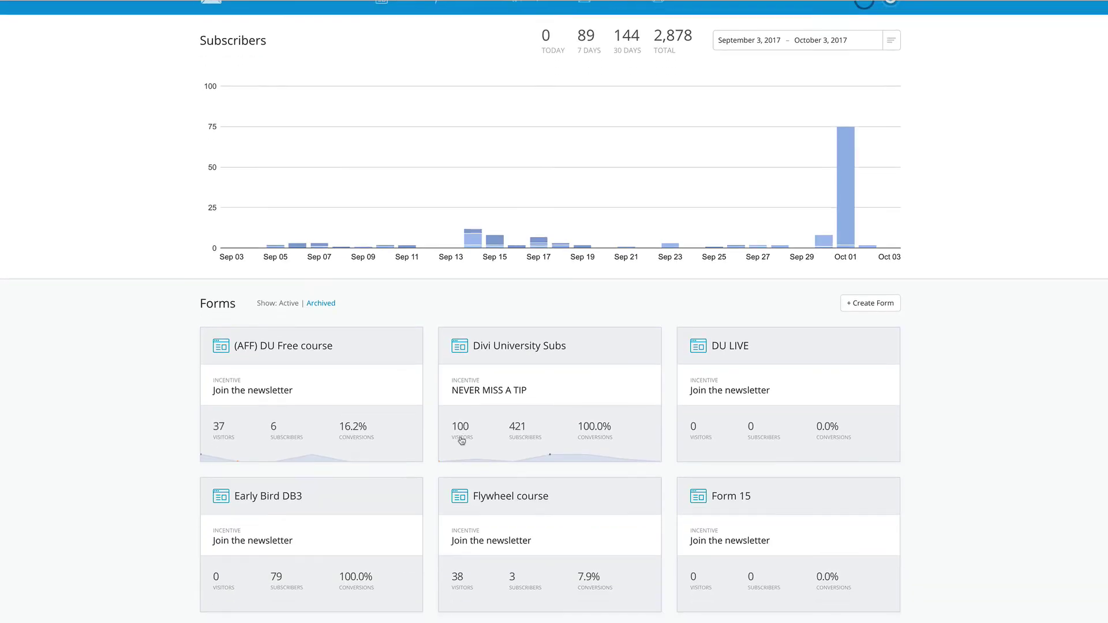
pyautogui.scroll(-7, 448, 396)
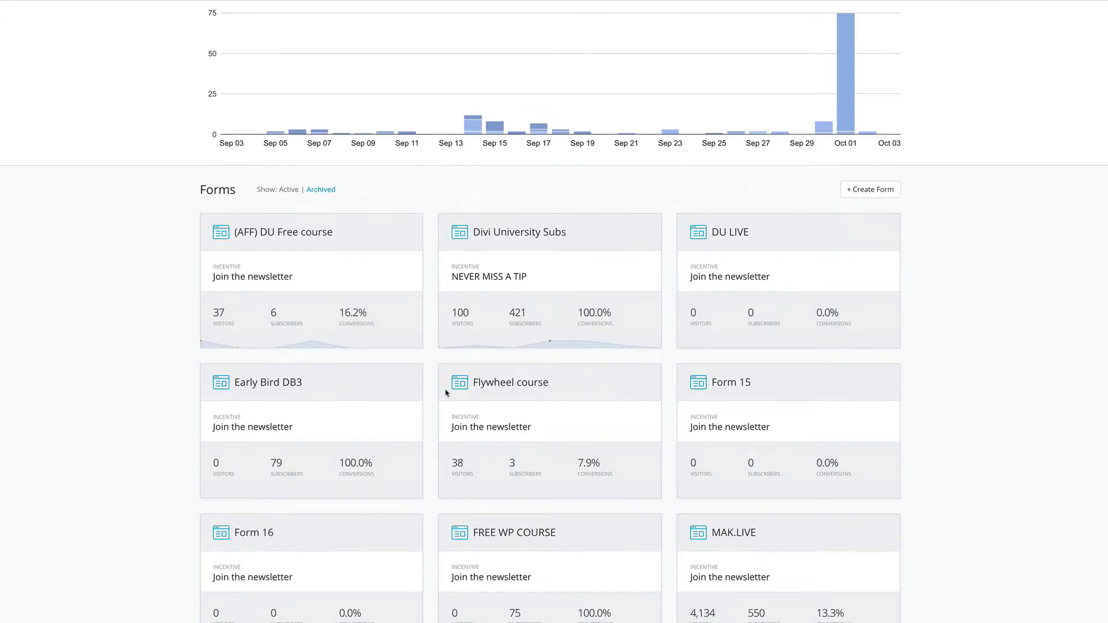
pyautogui.scroll(4, 446, 394)
pyautogui.scroll(4, 446, 394)
pyautogui.scroll(-2, 470, 416)
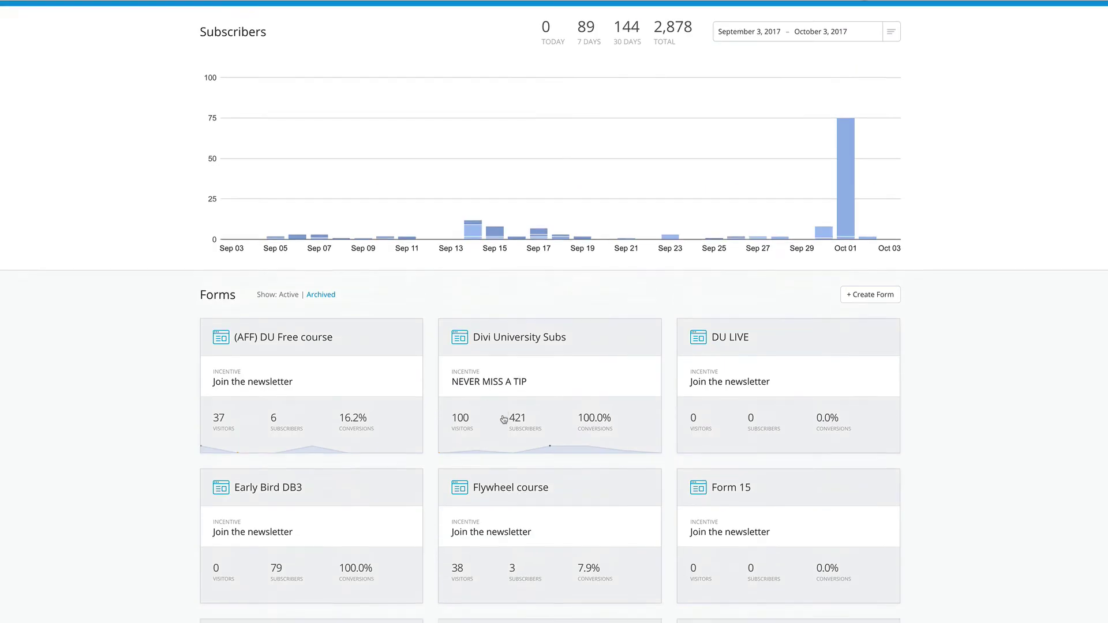
pyautogui.scroll(-1, 517, 462)
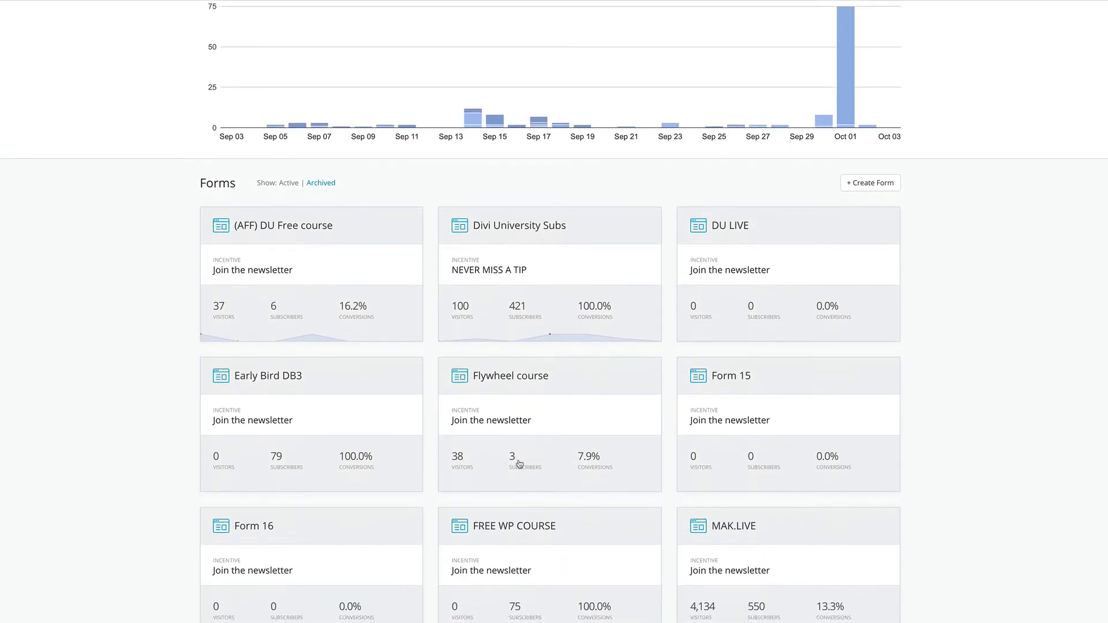
pyautogui.scroll(-2, 562, 528)
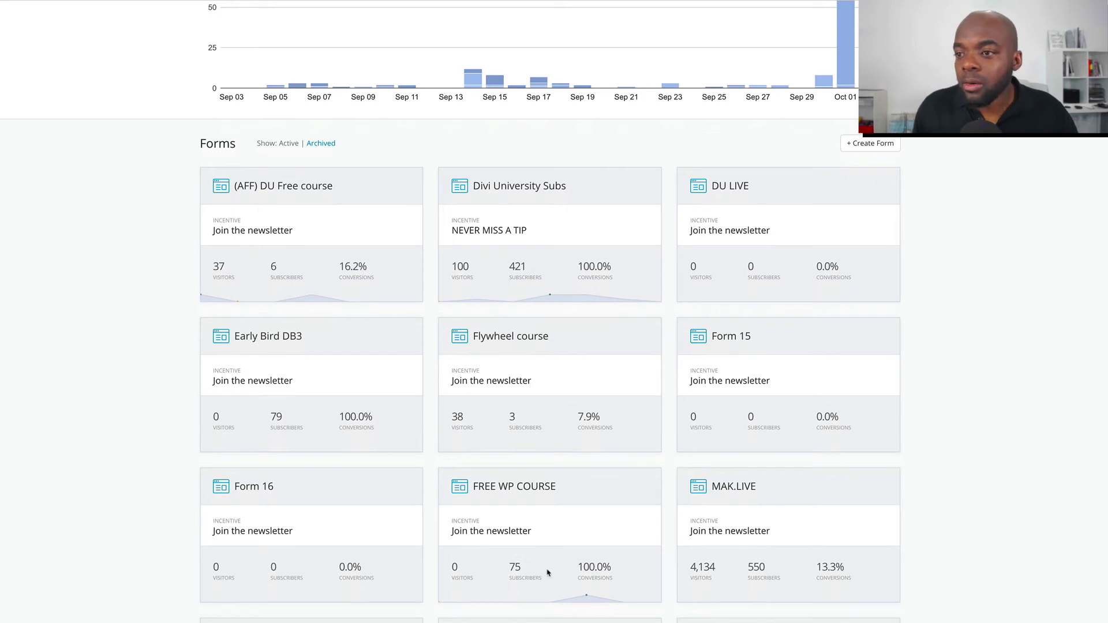
pyautogui.scroll(-1, 546, 570)
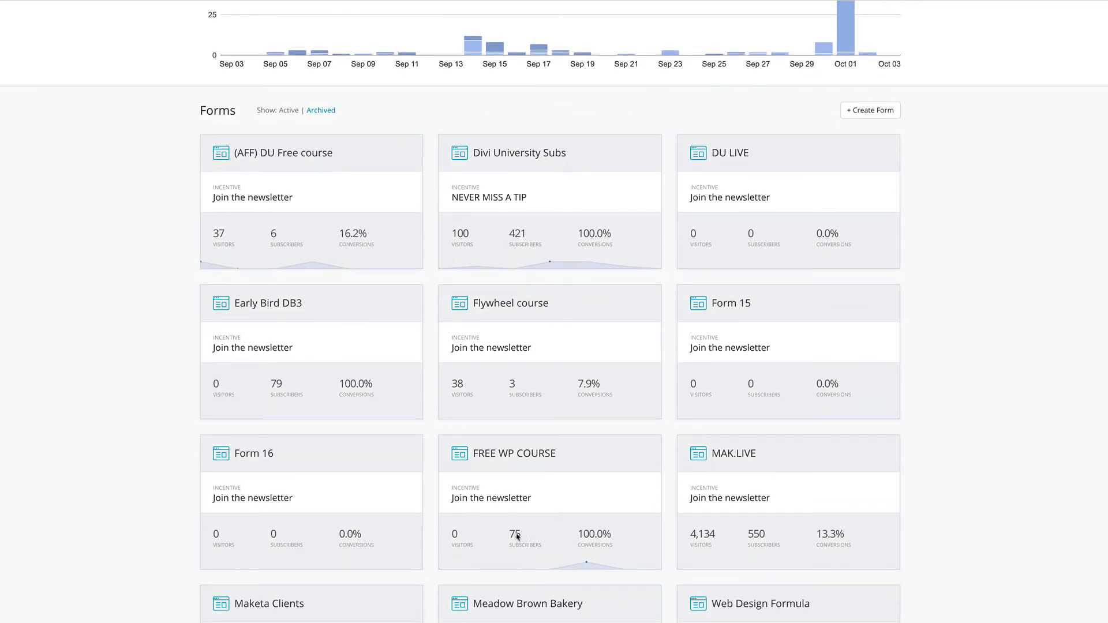
# Open the FREE WP COURSE form and view its subscriber statistics
pyautogui.click(518, 539)
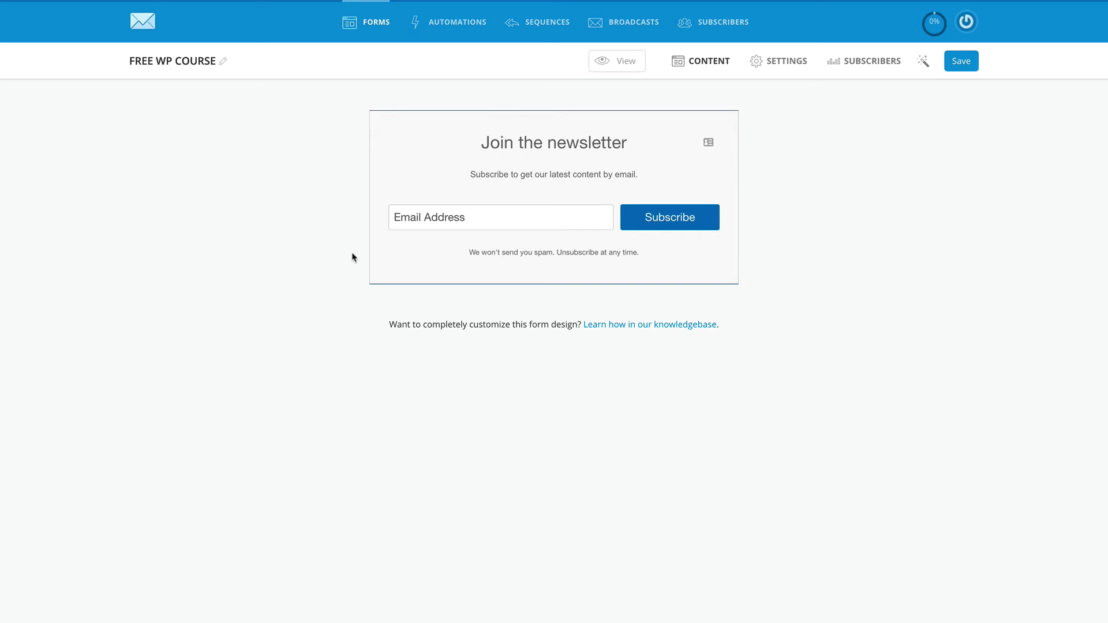
pyautogui.click(454, 219)
pyautogui.click(865, 60)
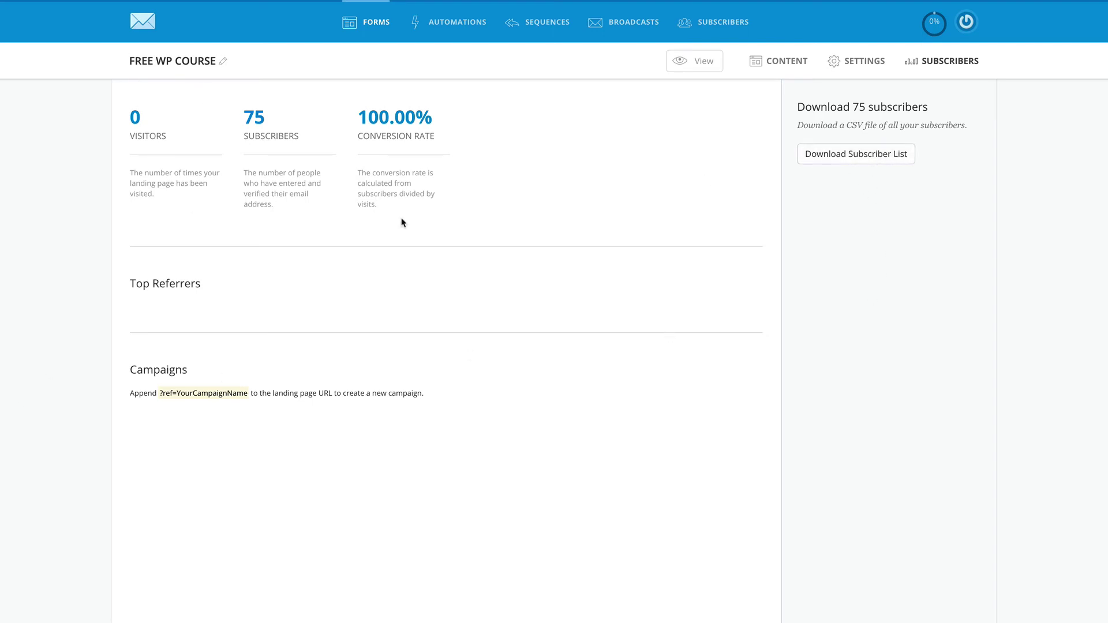
# Open the list of all broadcasts and examine the A/B-tested email about starting a blog
pyautogui.click(630, 25)
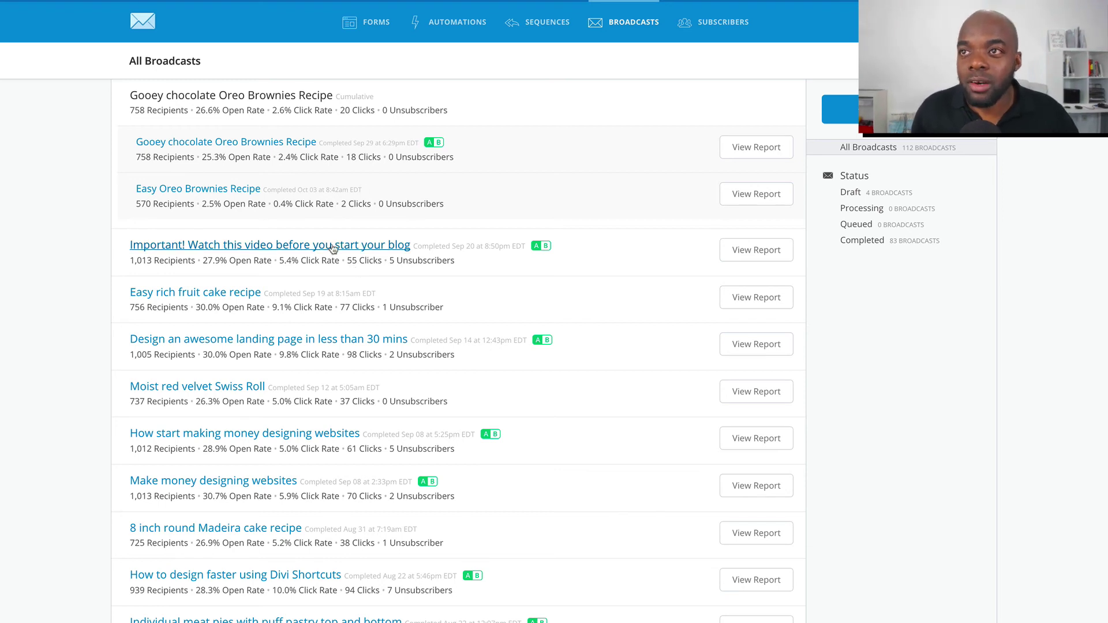
pyautogui.moveTo(538, 248)
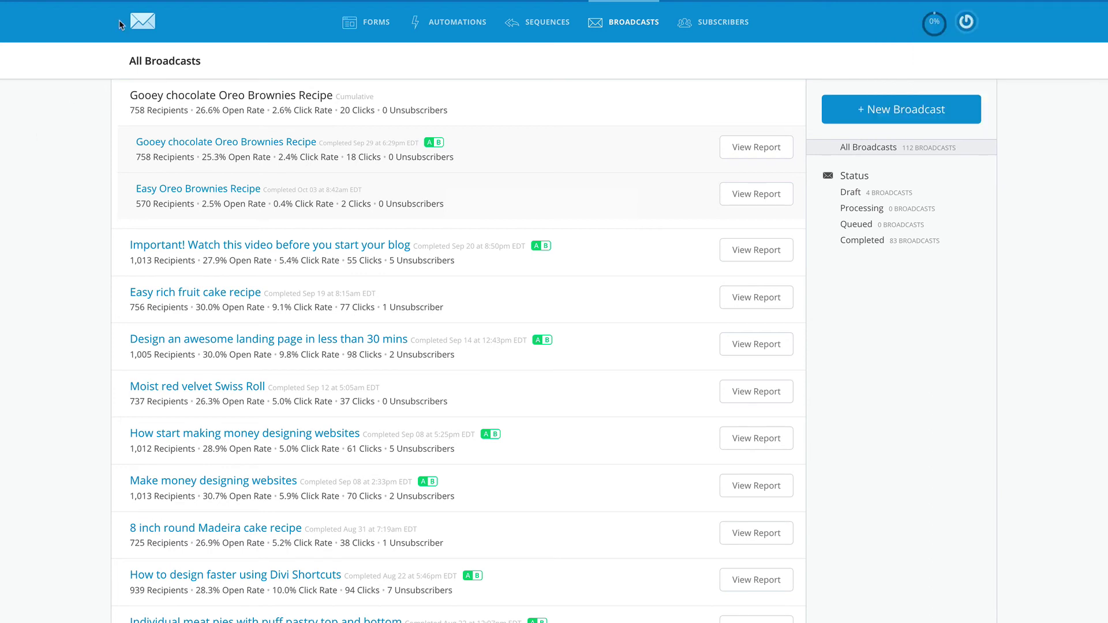
# Open the (AFF) Divi visual automation and examine its sequence from the entry form to the tag conditions
pyautogui.click(457, 24)
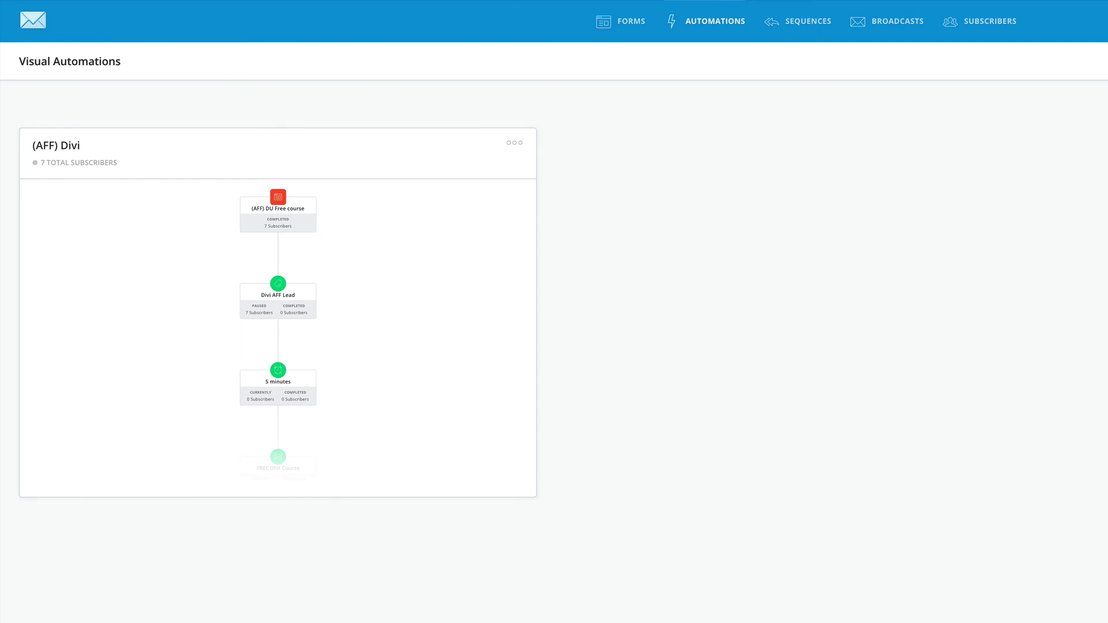
pyautogui.click(335, 217)
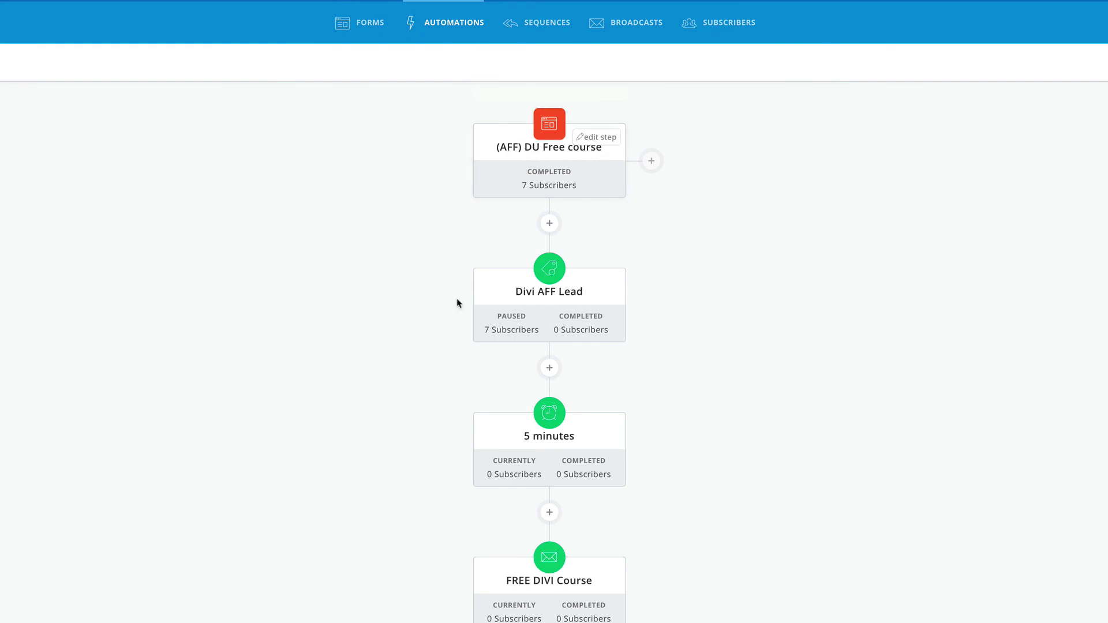
pyautogui.moveTo(547, 314)
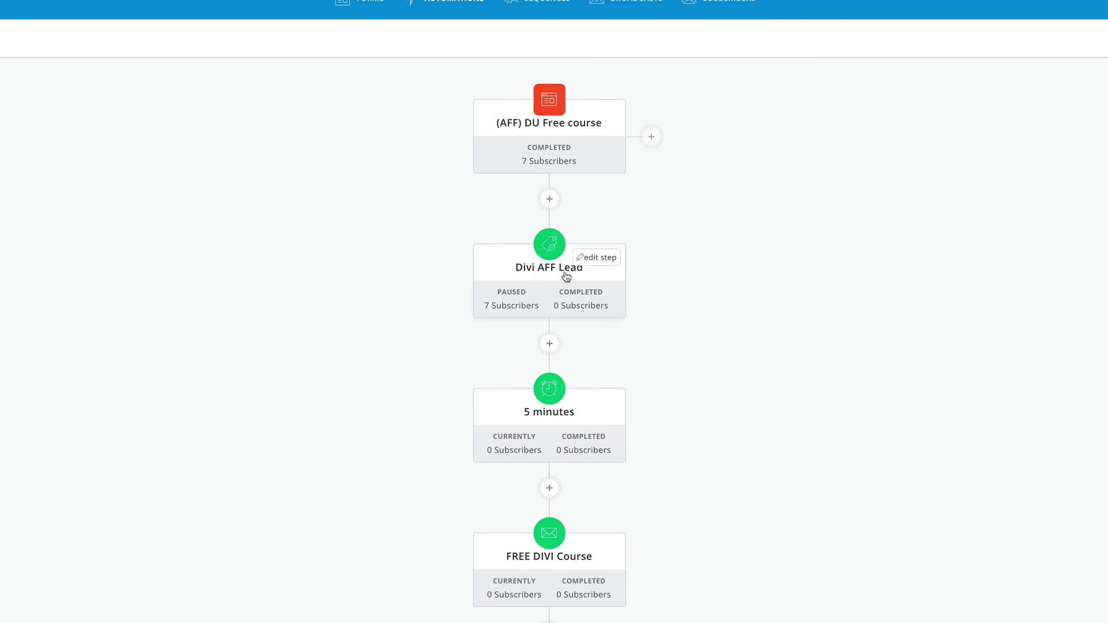
pyautogui.scroll(-2, 452, 381)
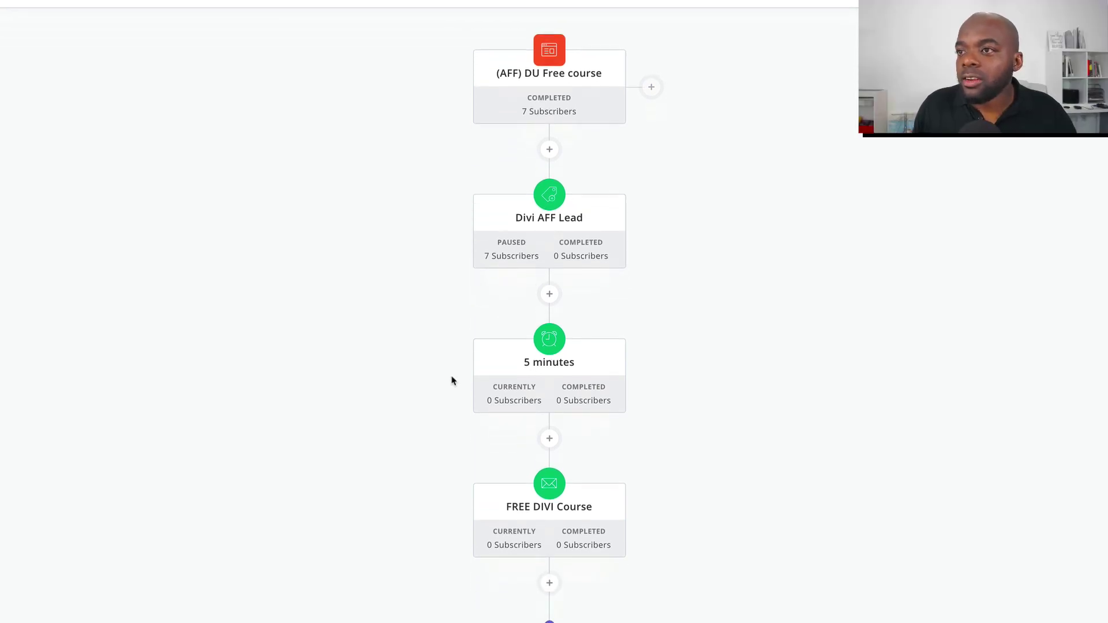
pyautogui.moveTo(553, 312)
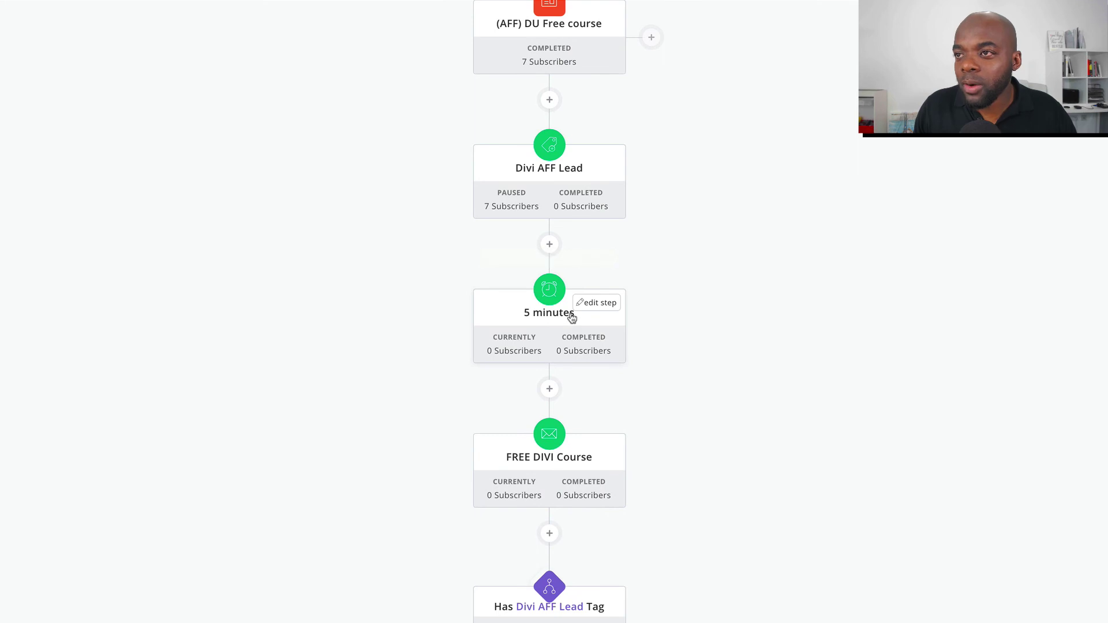
pyautogui.scroll(-1, 479, 369)
pyautogui.moveTo(584, 407)
pyautogui.scroll(-3, 491, 504)
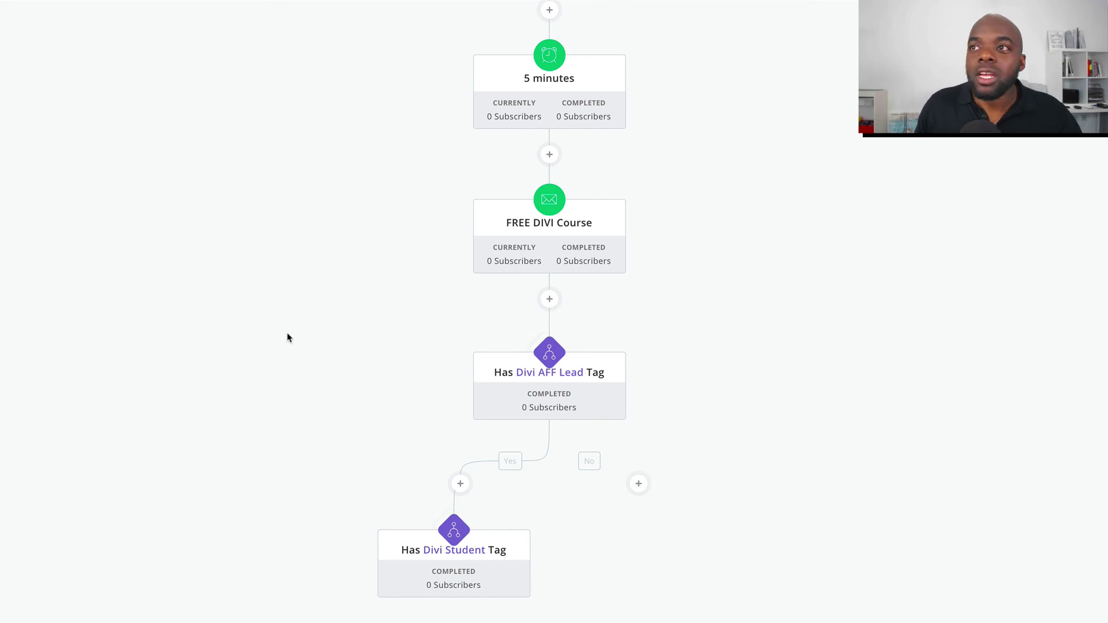
pyautogui.scroll(6, 300, 340)
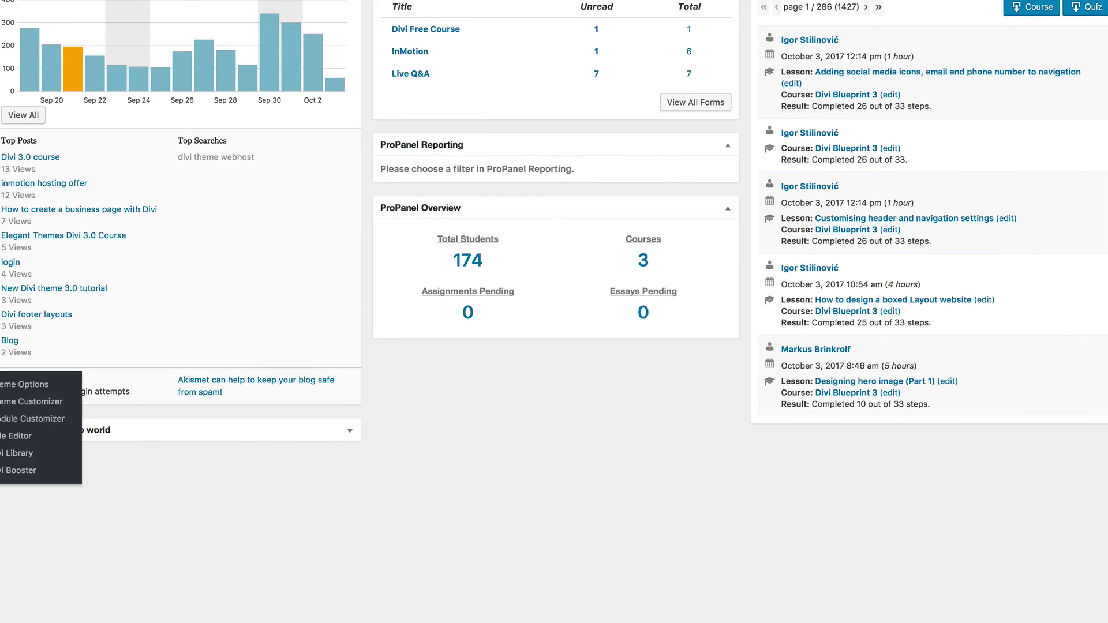
# Switch to the WordPress admin, open the Thrive Leads dashboard and examine its lead groups and lead shortcodes
pyautogui.moveTo(52, 295)
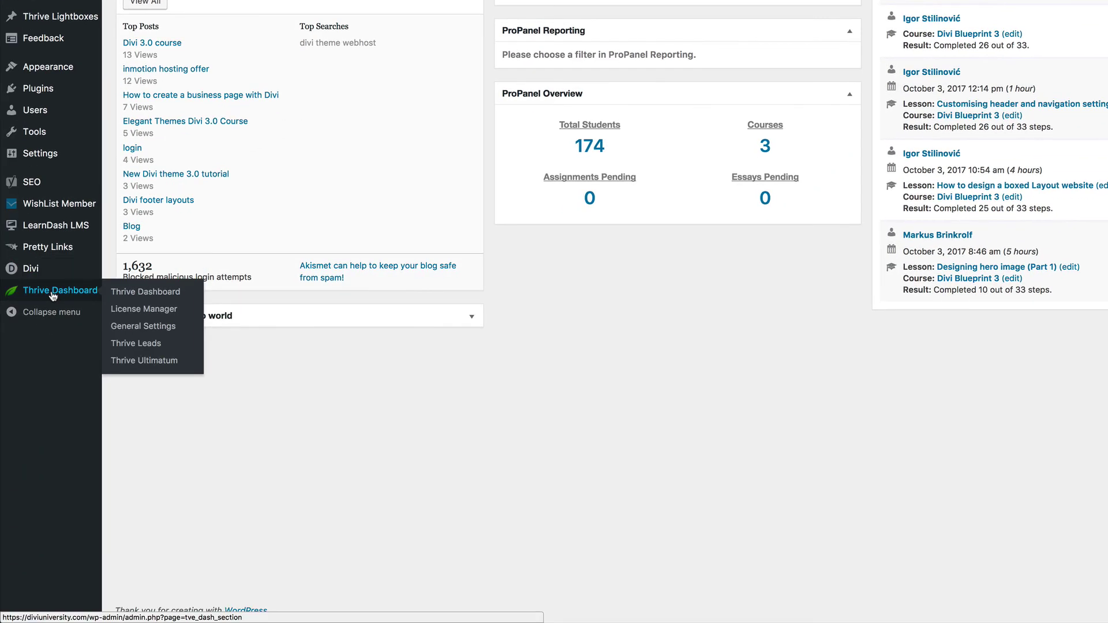
pyautogui.click(127, 296)
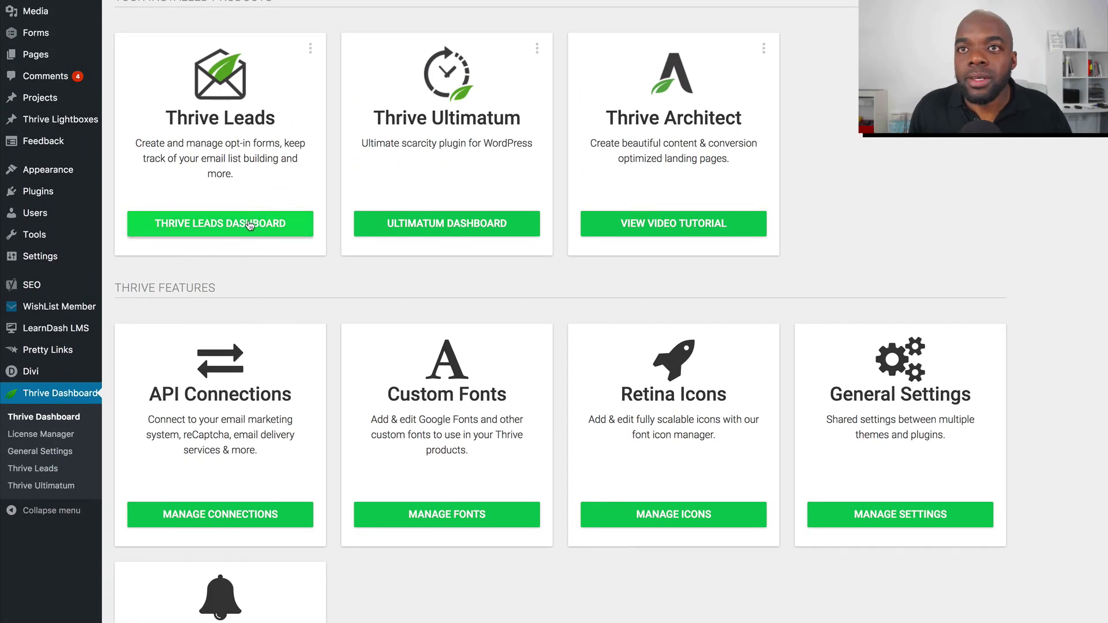
pyautogui.click(250, 225)
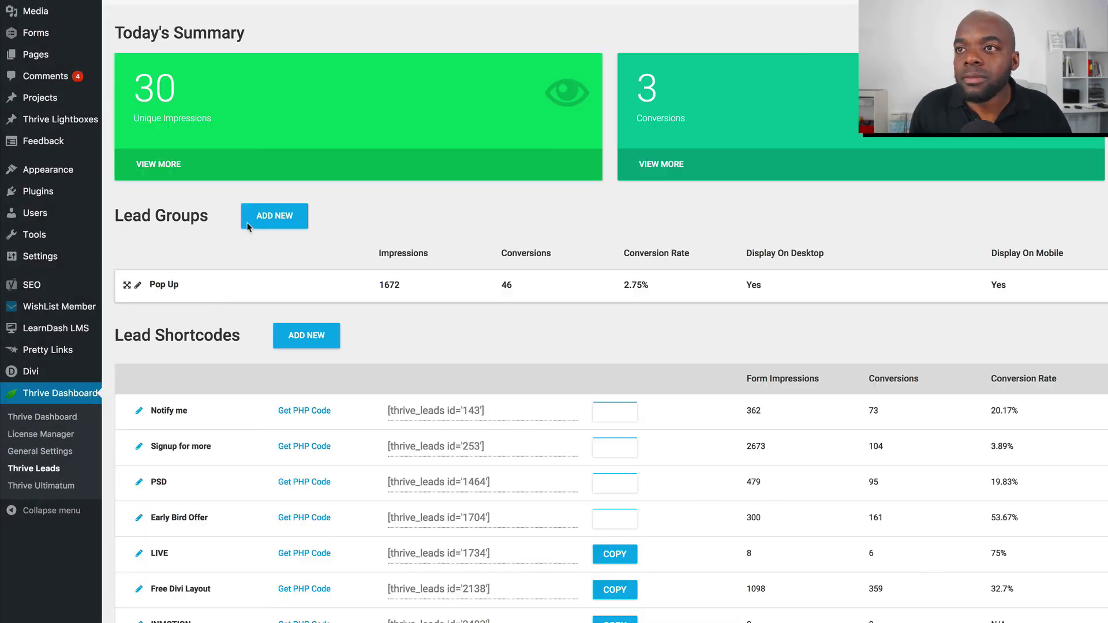
pyautogui.scroll(-2, 566, 297)
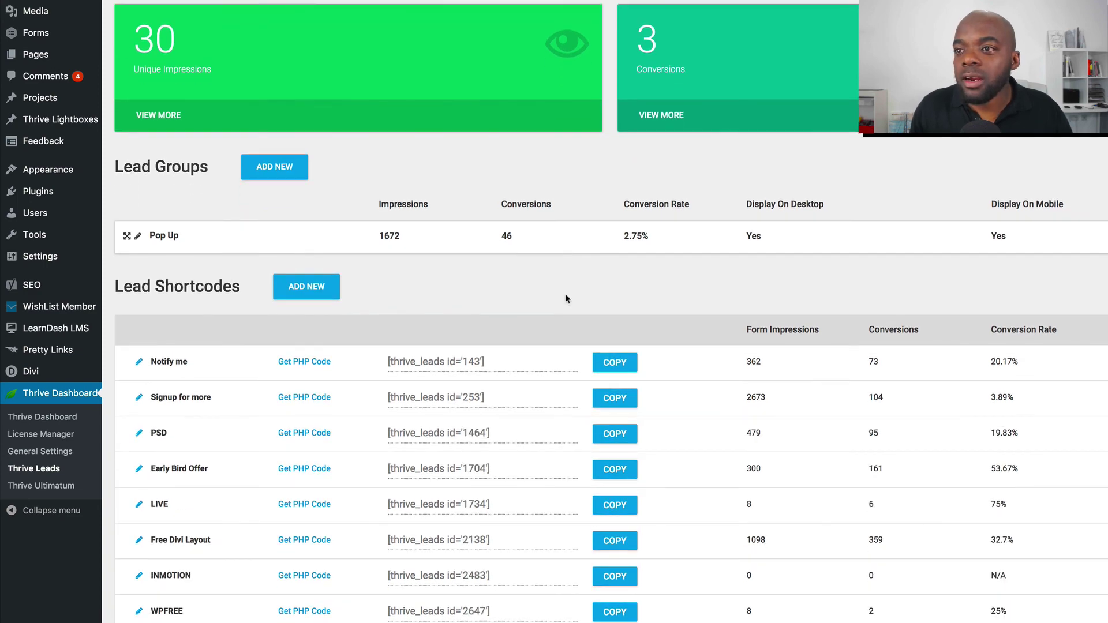
pyautogui.scroll(-3, 566, 298)
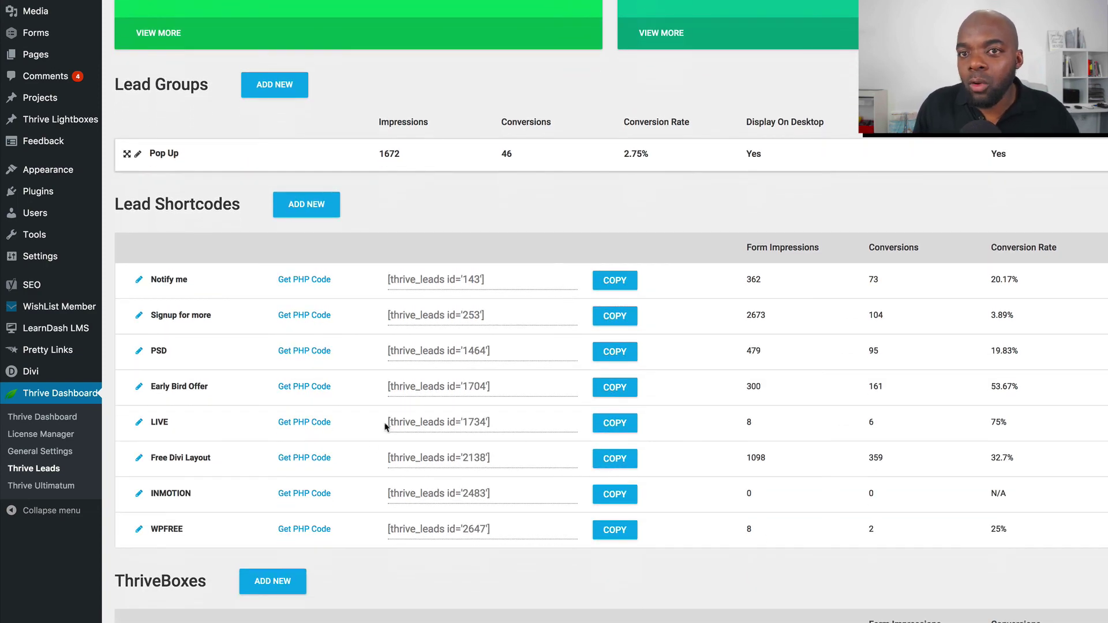